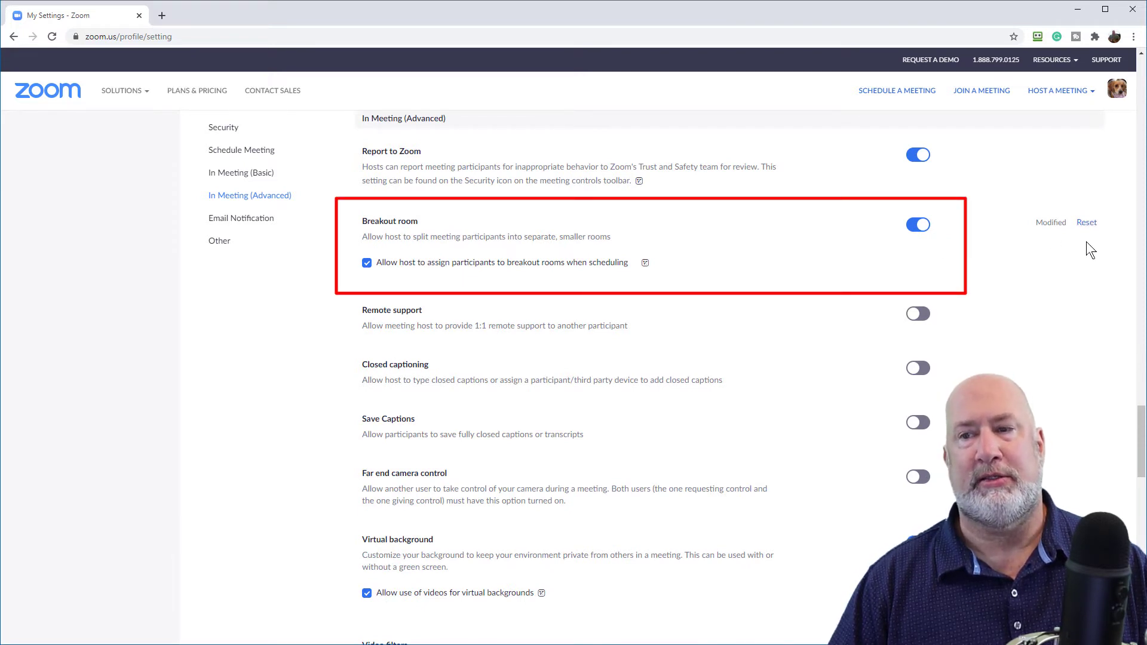
Reset the Breakout room setting, re-enable it with room assignment when scheduling, and save
left_click(1086, 223)
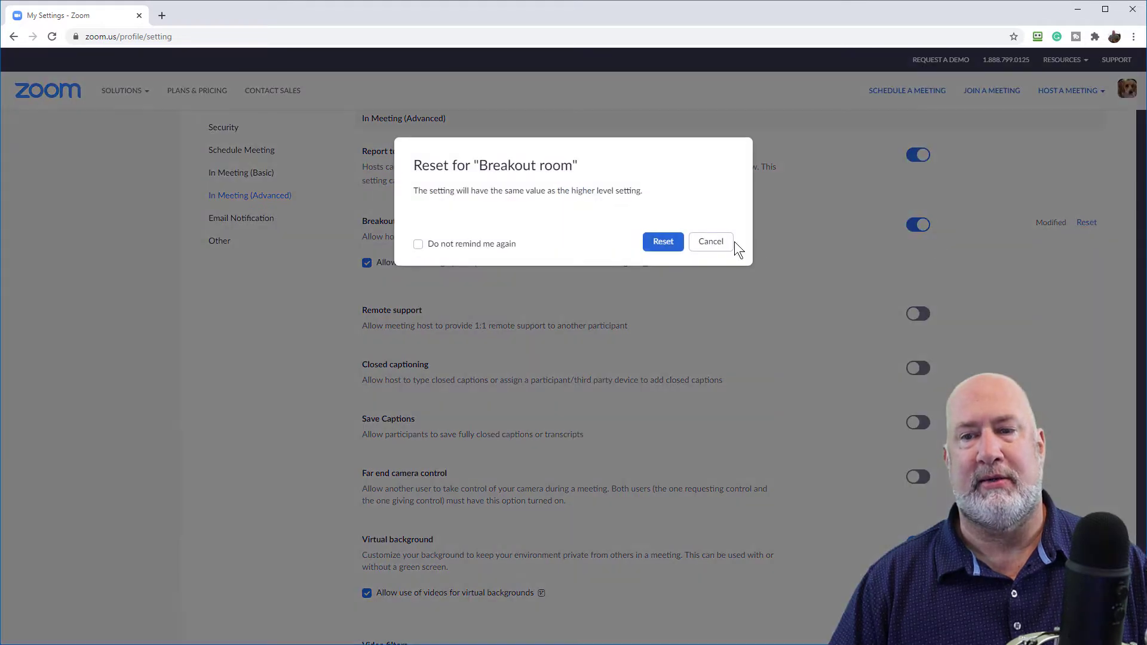
left_click(664, 234)
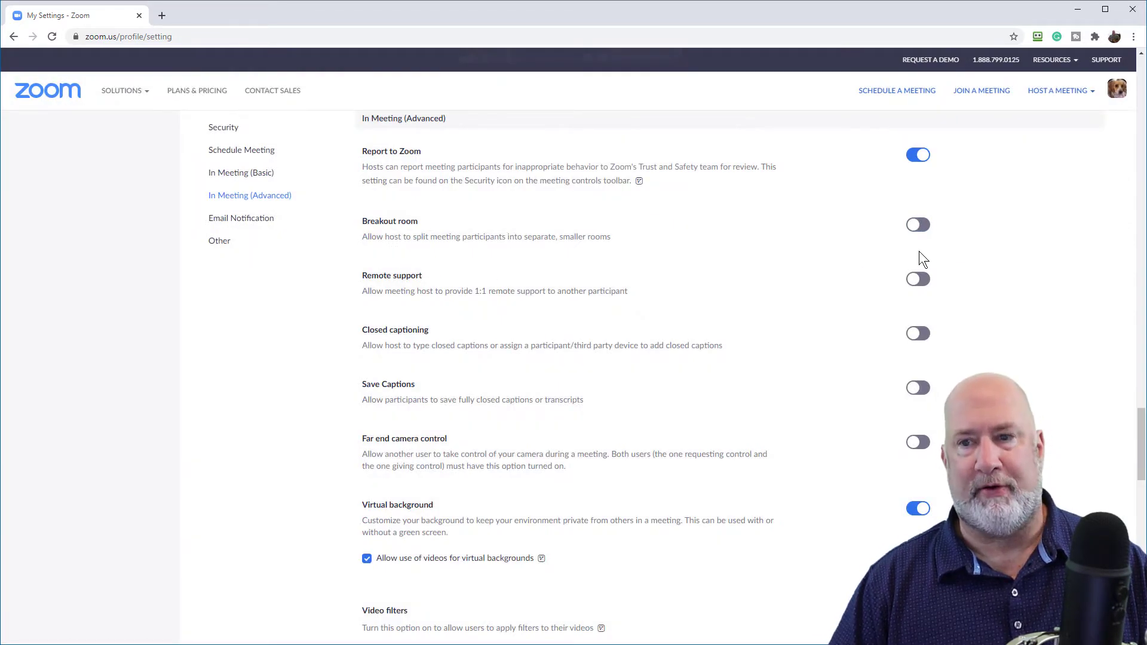
left_click(920, 225)
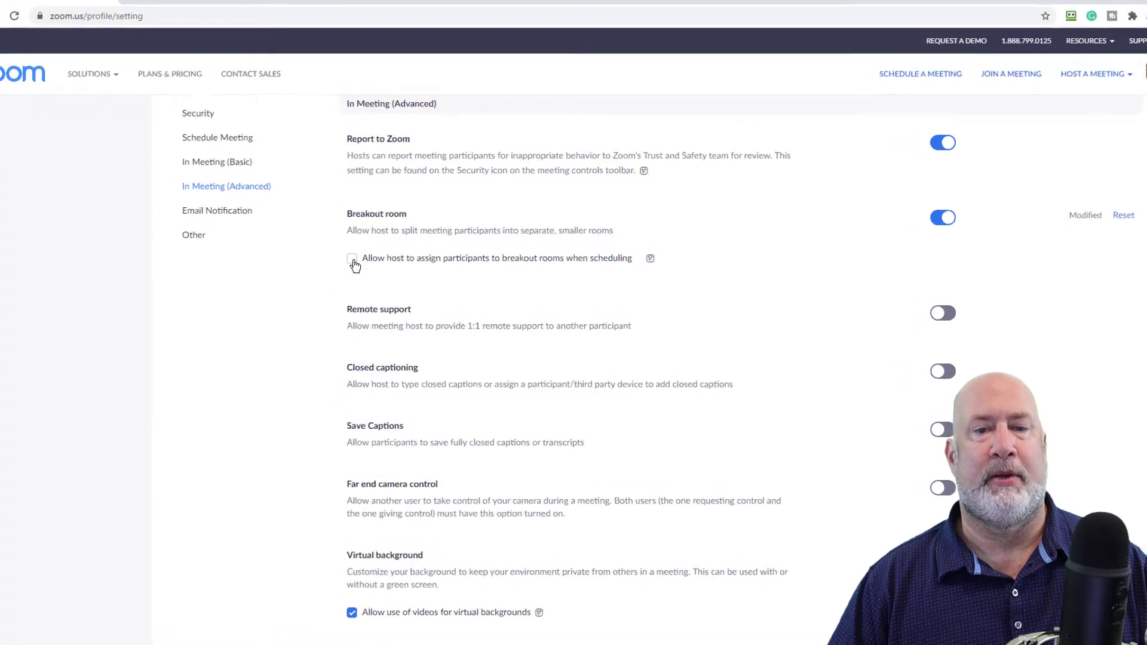
left_click(279, 238)
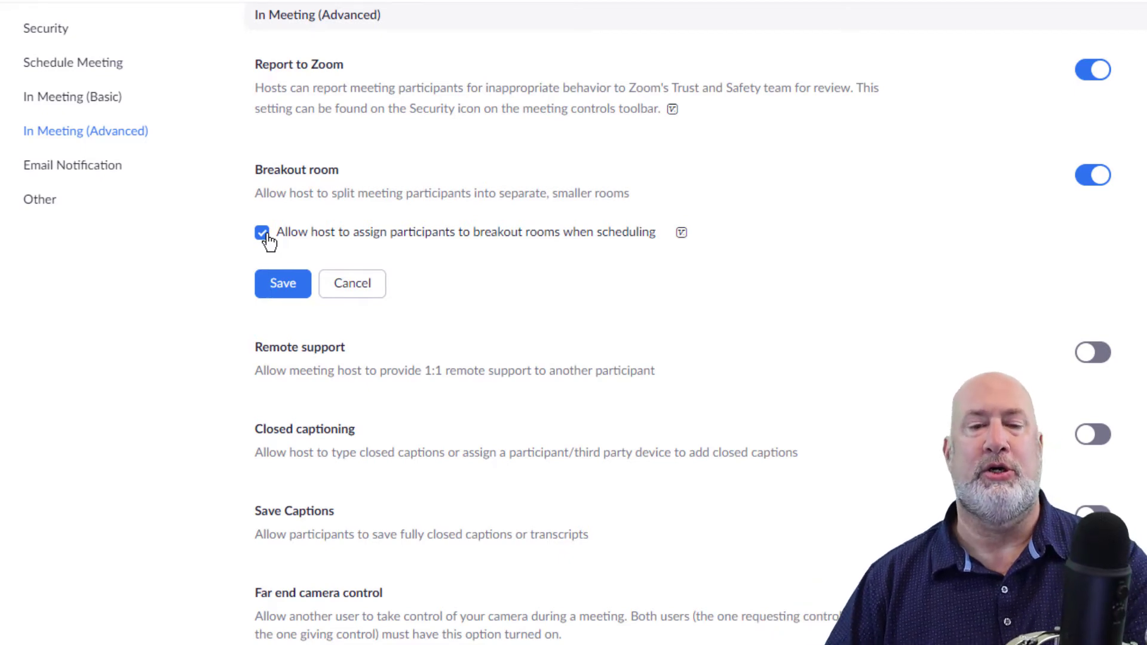
left_click(284, 284)
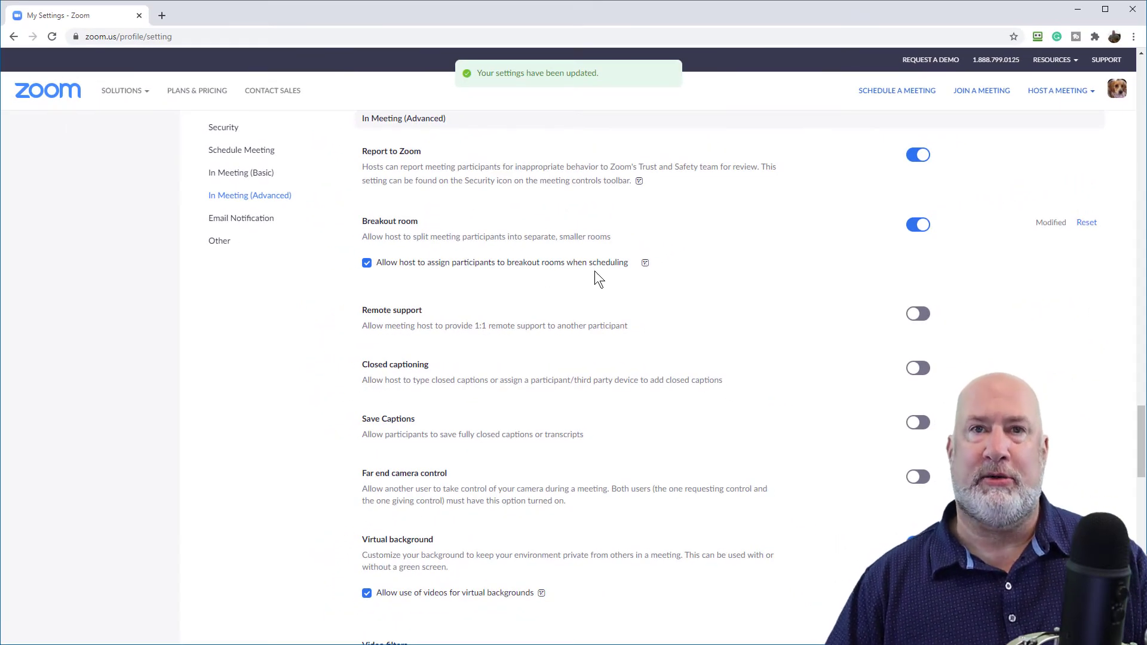
scroll(687, 335, "up", 20)
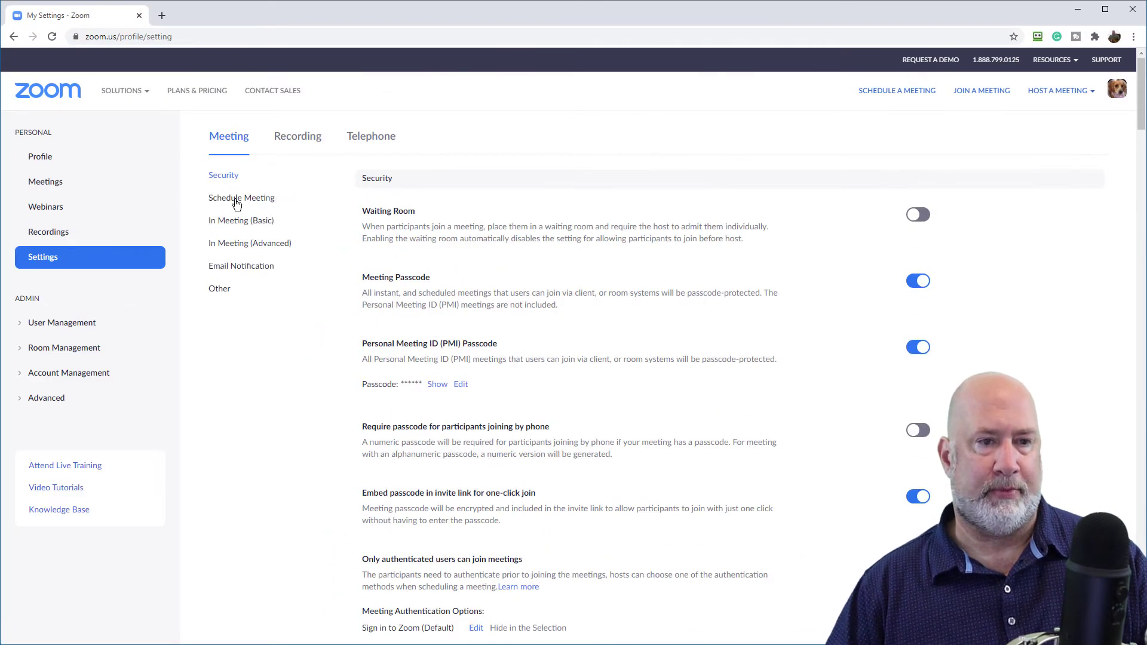
Start scheduling a new meeting from Meetings and tick Breakout Room pre-assign under Meeting Options
left_click(48, 183)
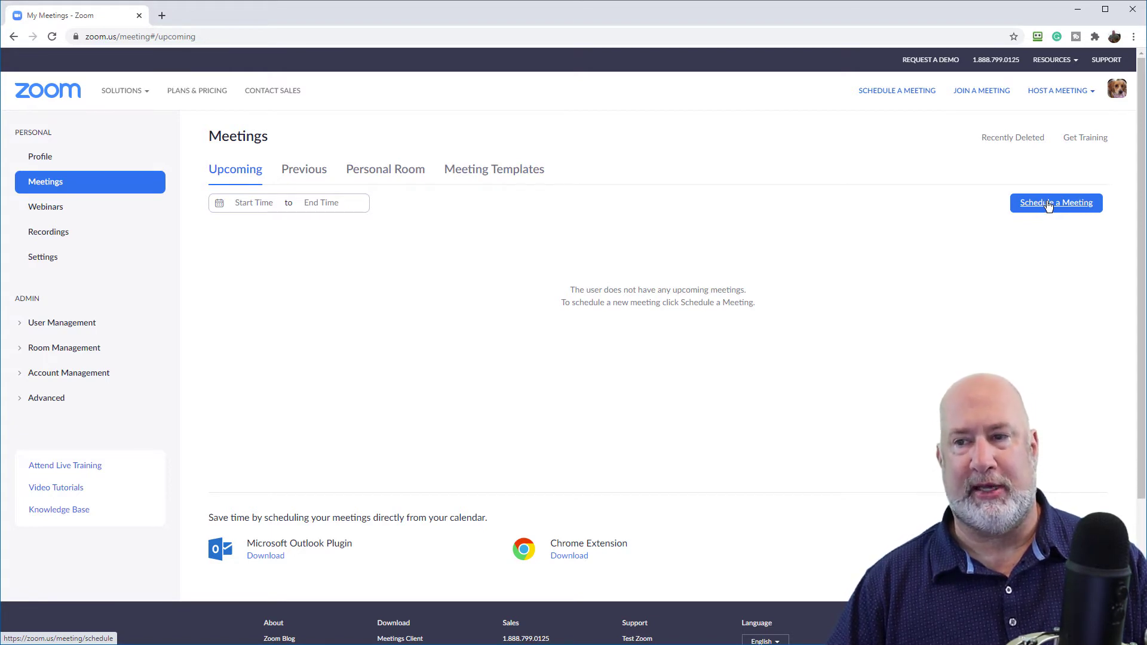
left_click(1055, 204)
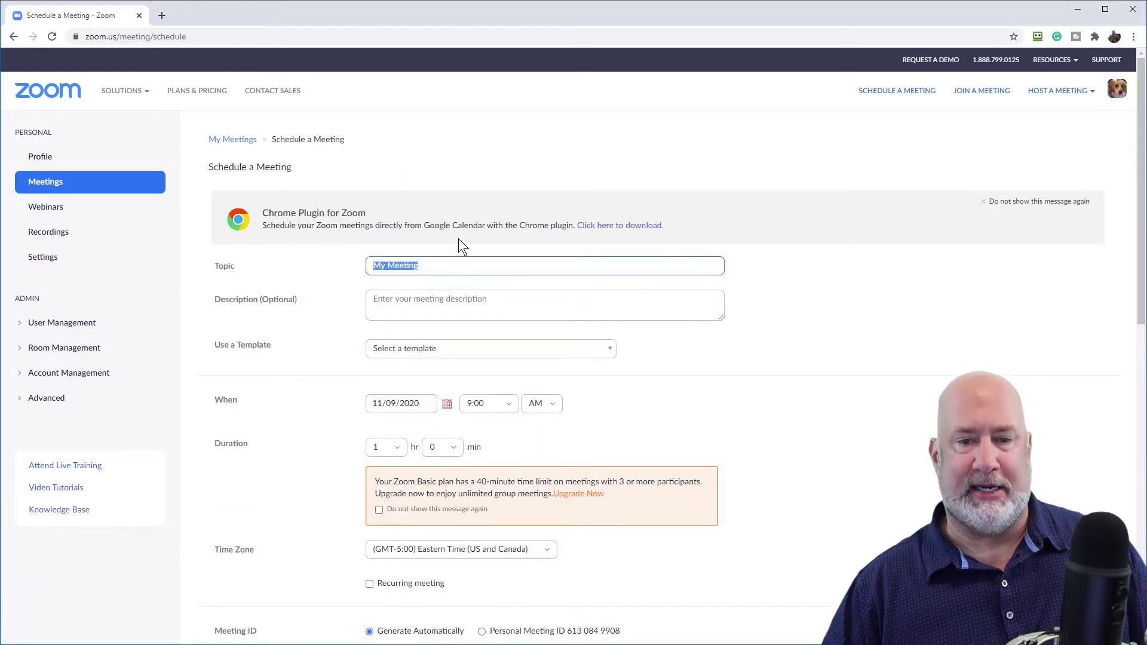
scroll(478, 232, "down", 3)
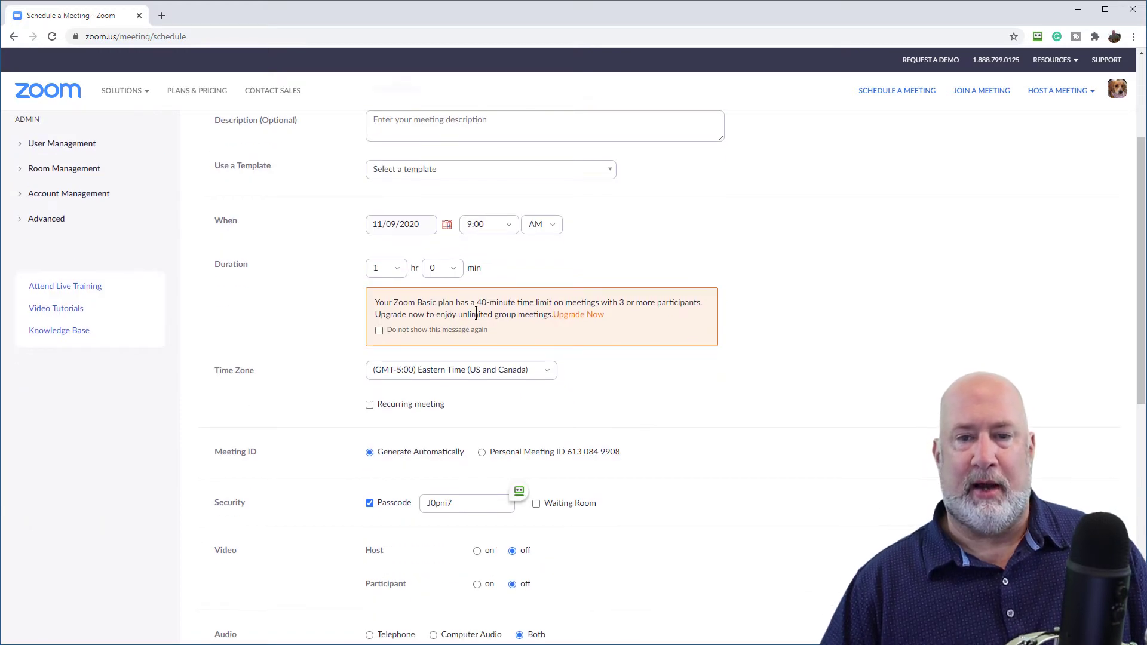
scroll(436, 311, "down", 9)
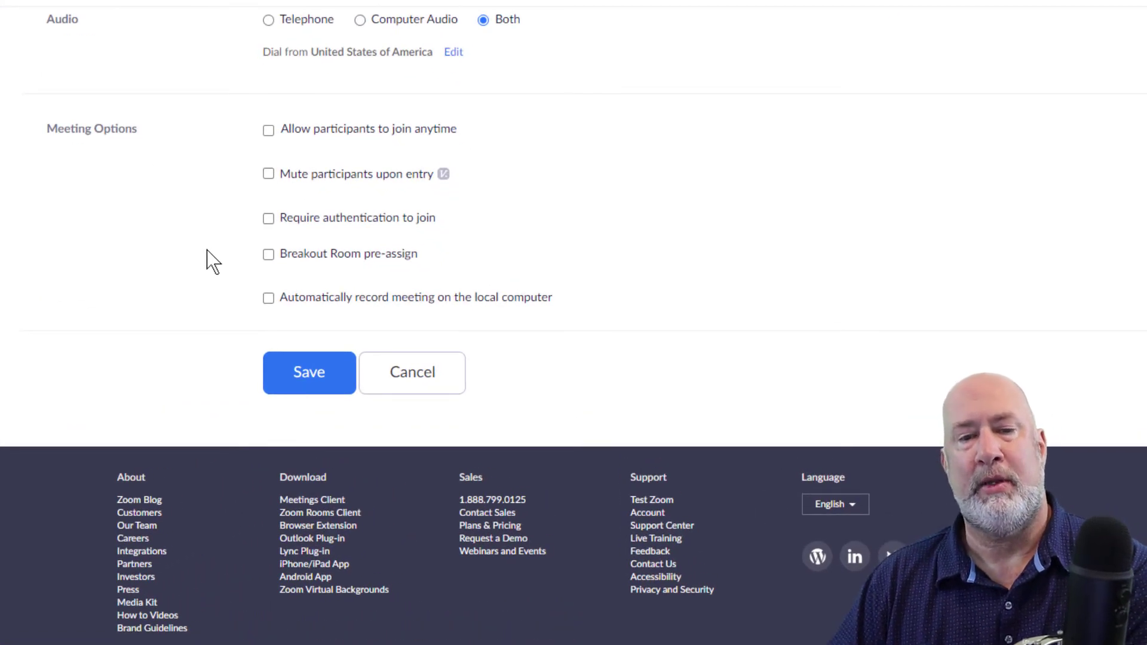
left_click(268, 255)
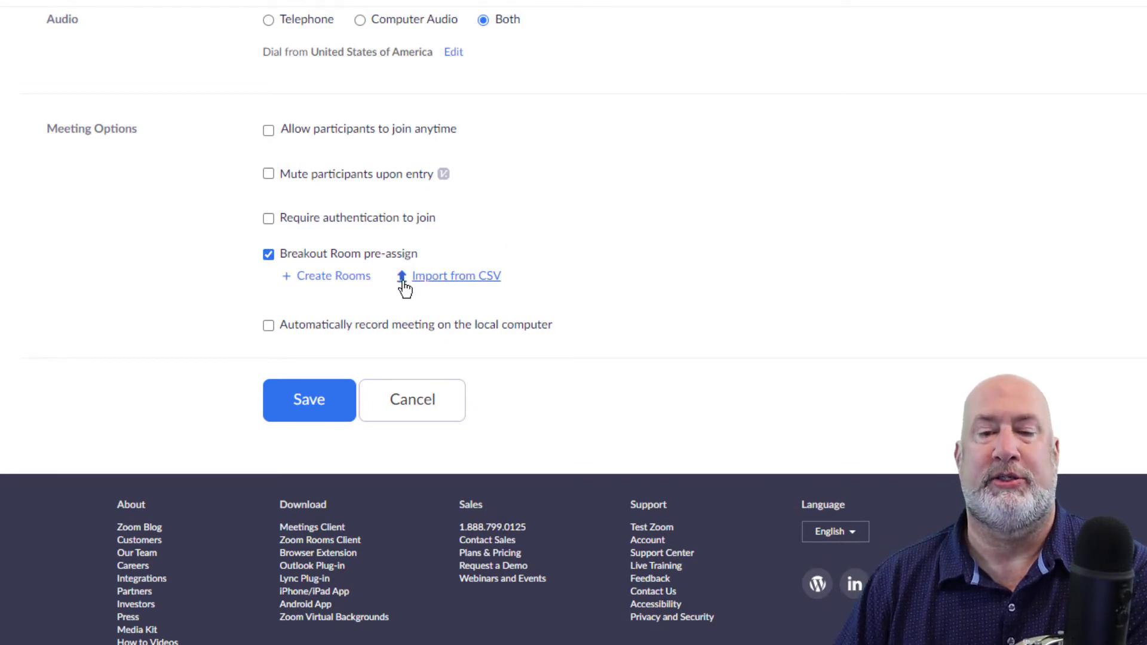
left_click(472, 280)
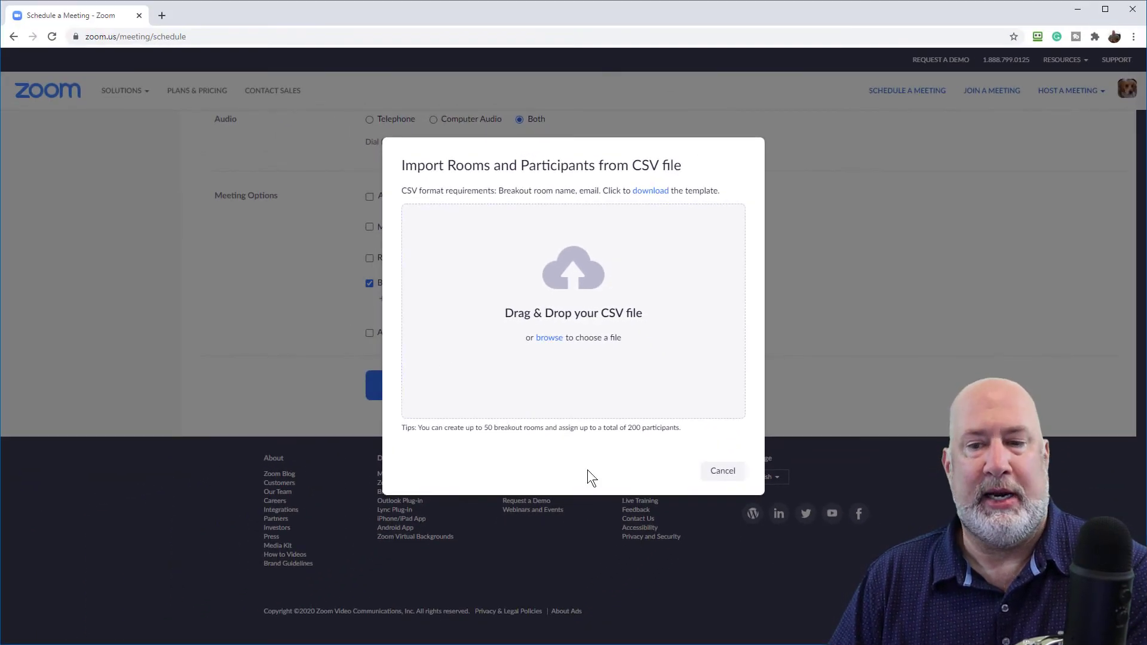
left_click(724, 474)
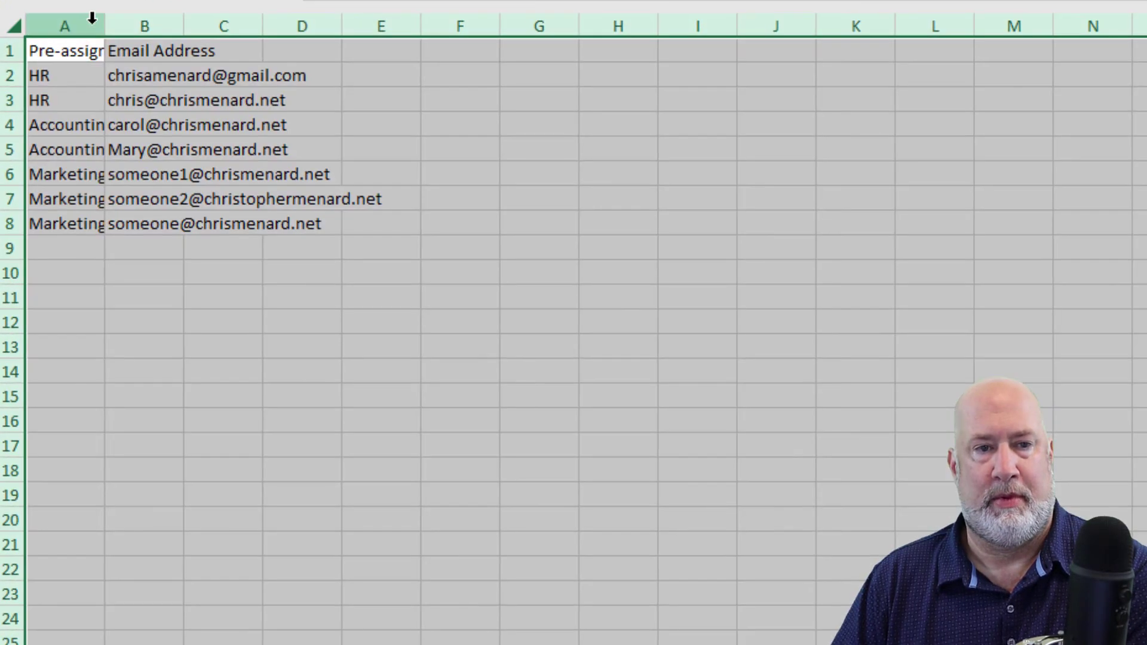
Autofit columns A–B, review room names A2:A8 and e-mails B2:B8, then close without saving
double_click(104, 22)
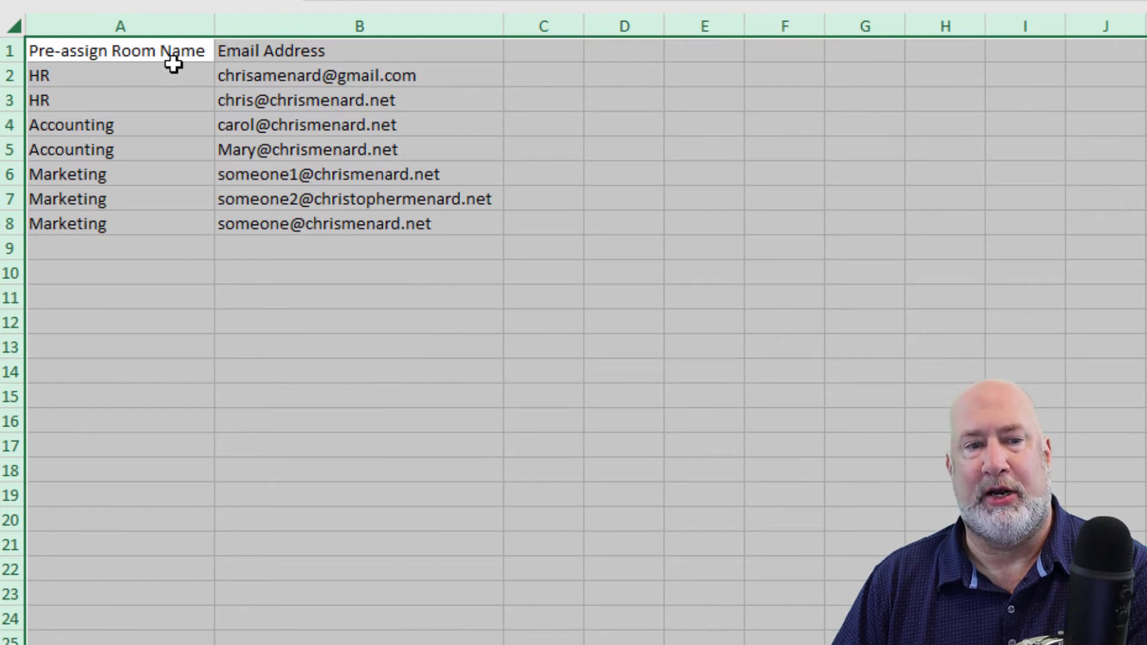
left_click_drag(158, 58, 292, 41)
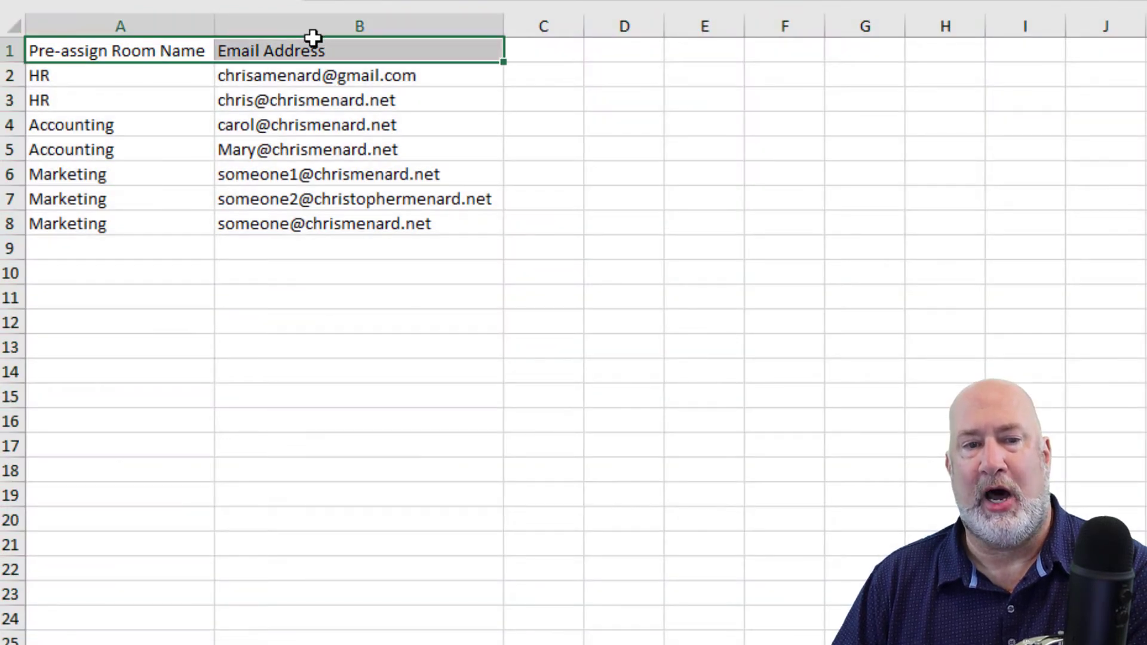
left_click(141, 99)
left_click_drag(169, 66, 189, 216)
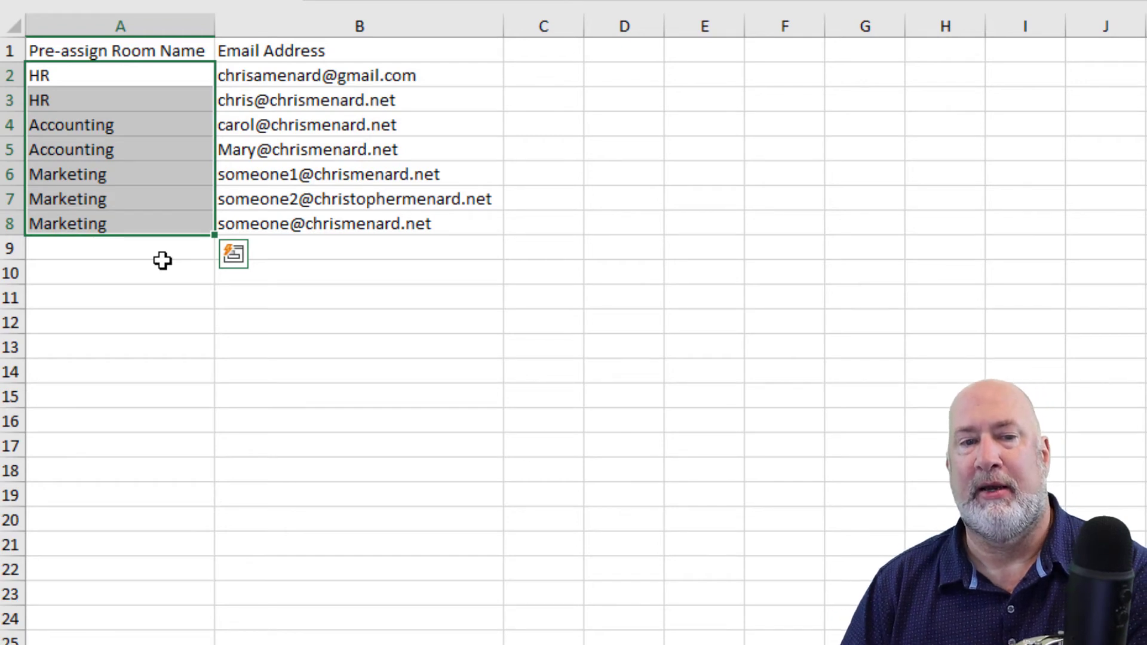
left_click(368, 76)
left_click_drag(368, 76, 382, 231)
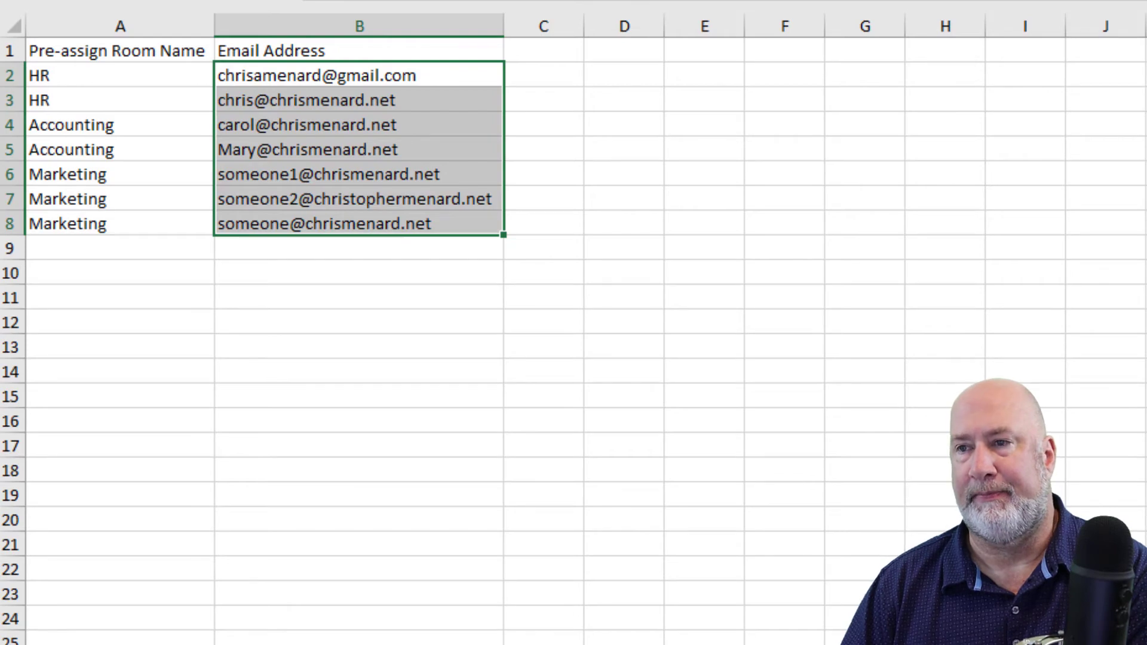
key("alt+F4")
left_click(551, 424)
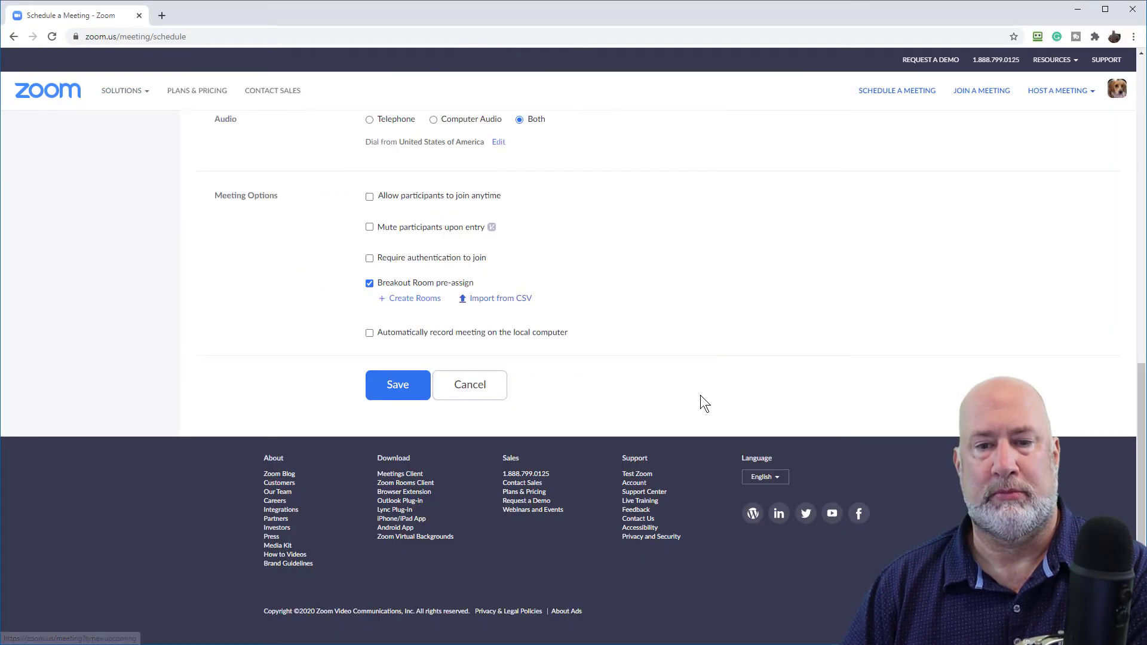
Import the breakout room template CSV, creating HR, Accounting and Marketing rooms with 7 participants
left_click(526, 304)
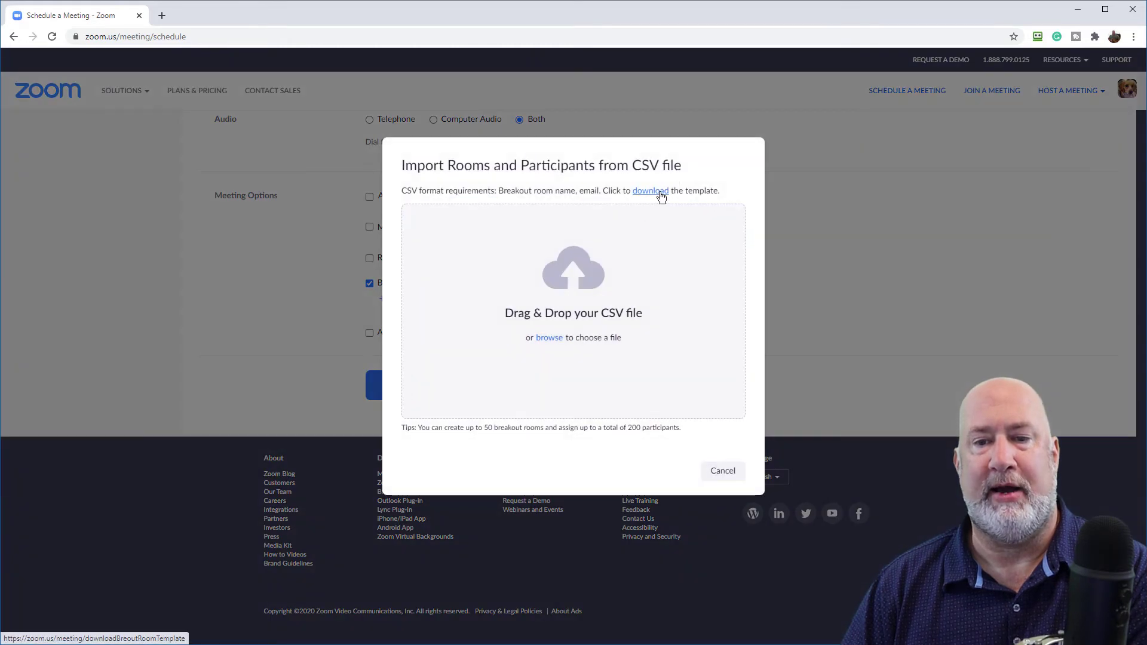
left_click(554, 337)
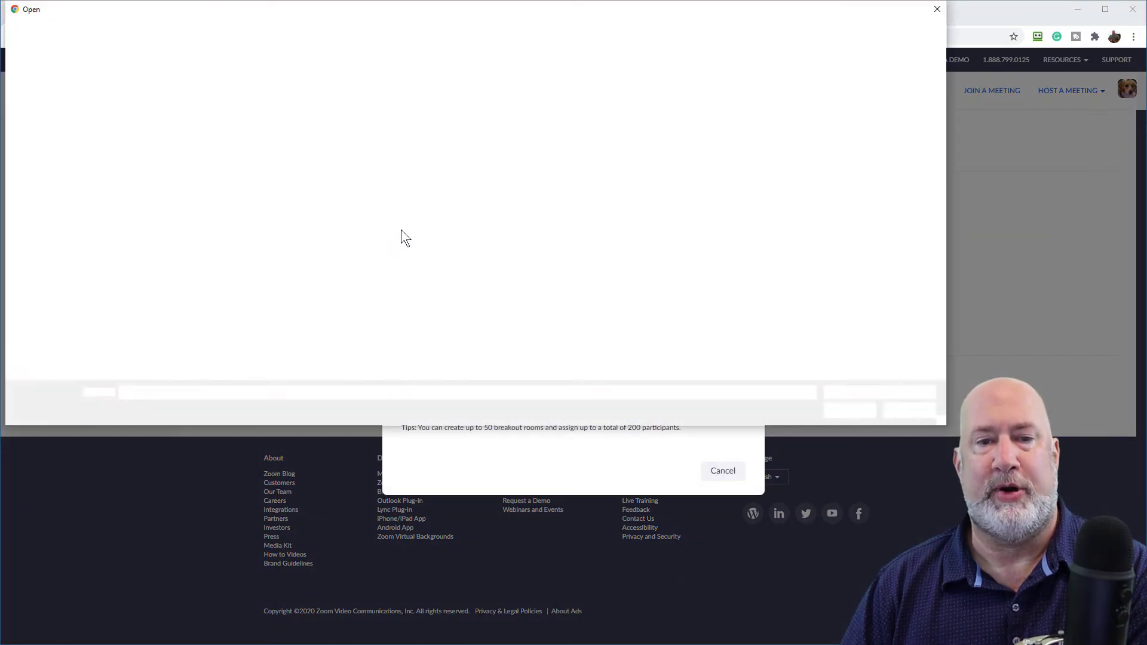
left_click(350, 88)
double_click(350, 89)
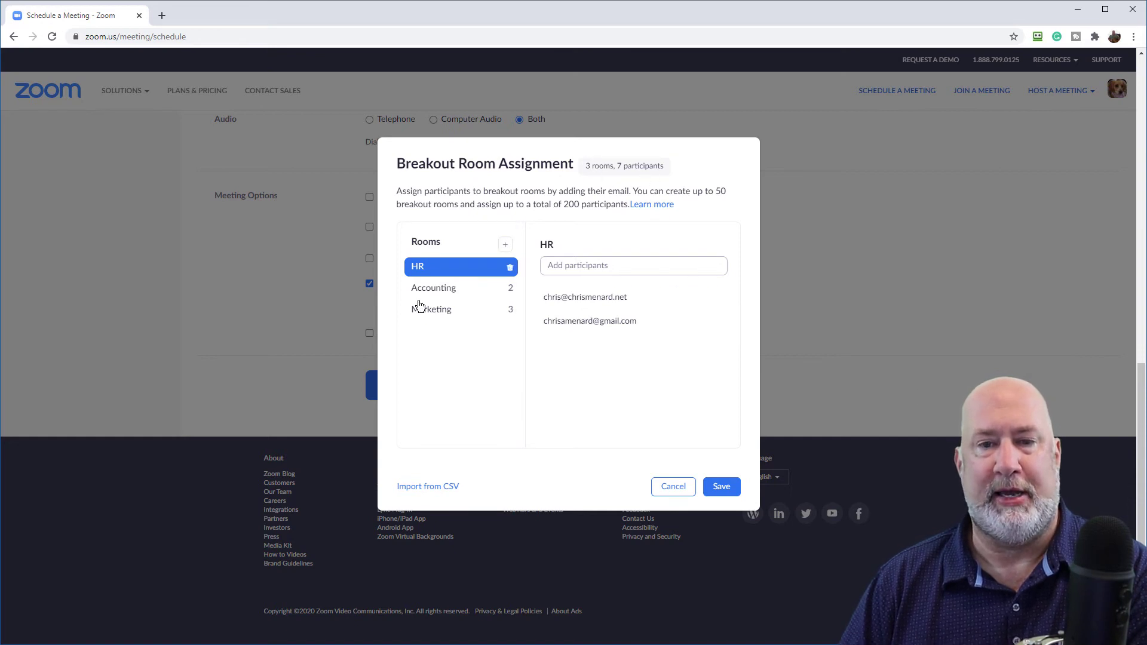
Add another participant's e-mail to the Marketing room, making four members
left_click(435, 290)
left_click(429, 317)
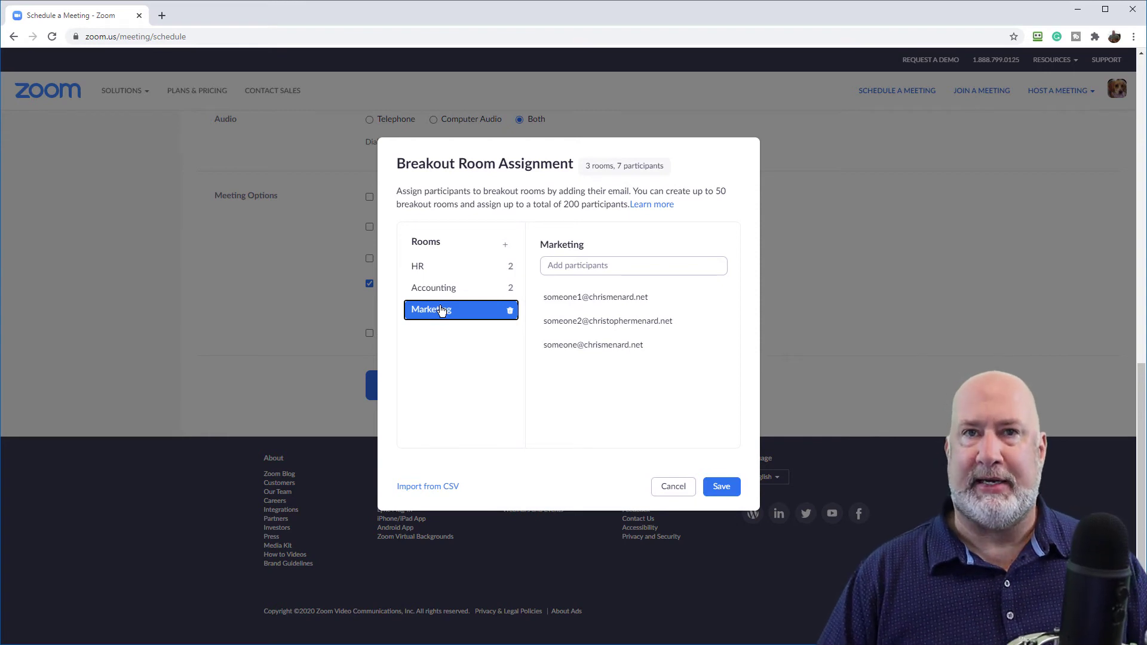
left_click(590, 273)
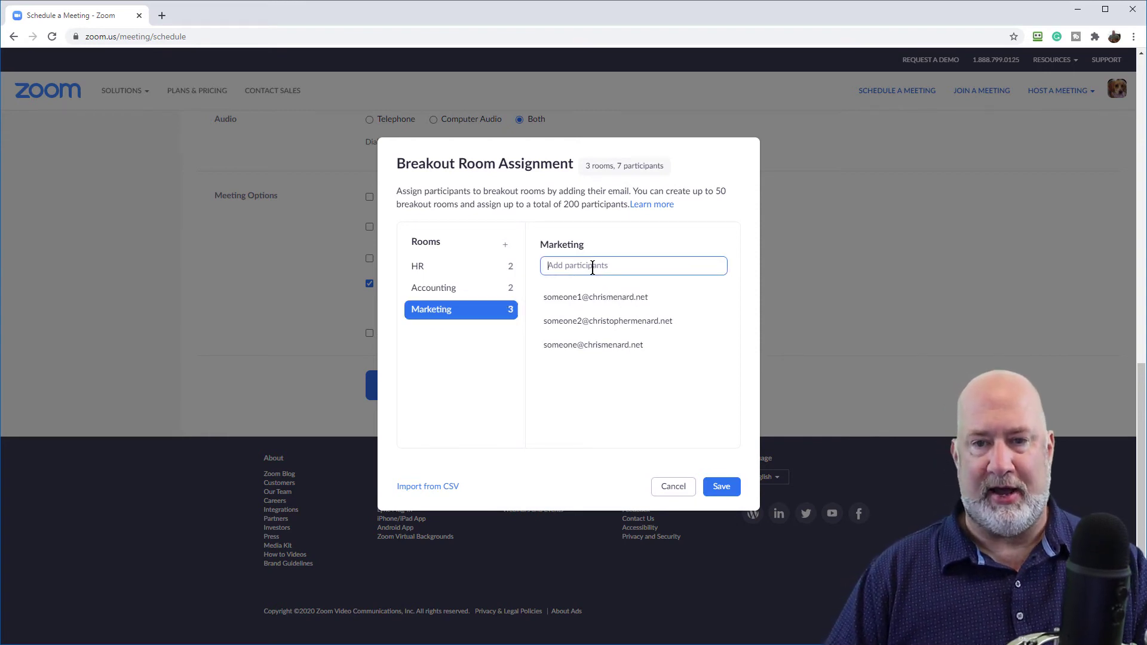
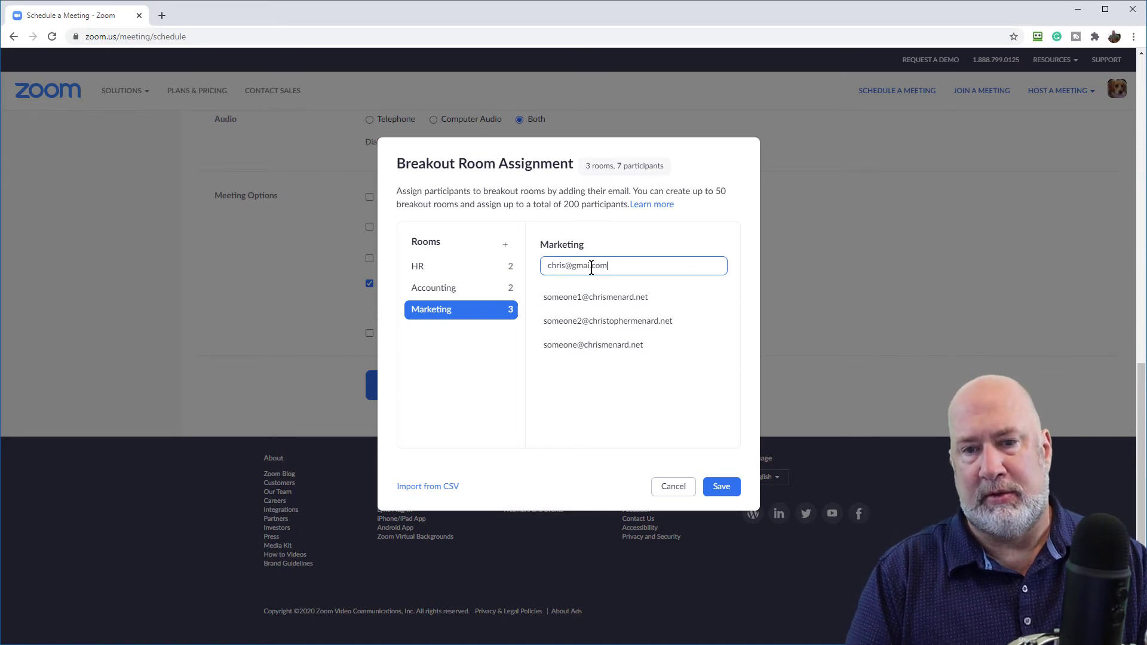
key("Return")
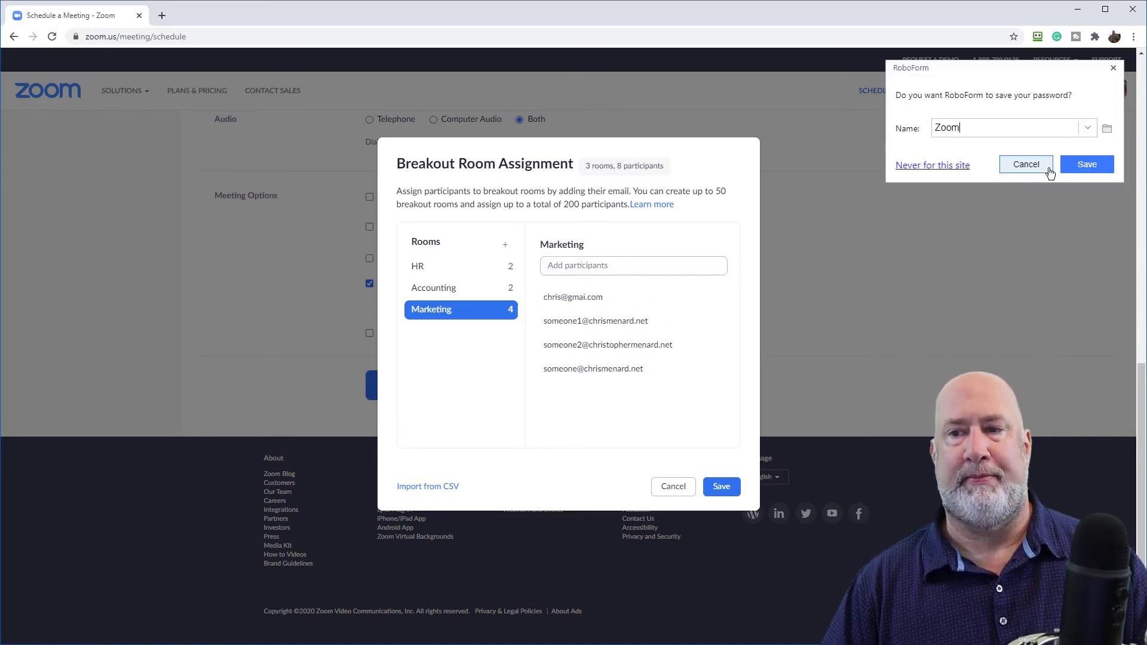
left_click(1023, 164)
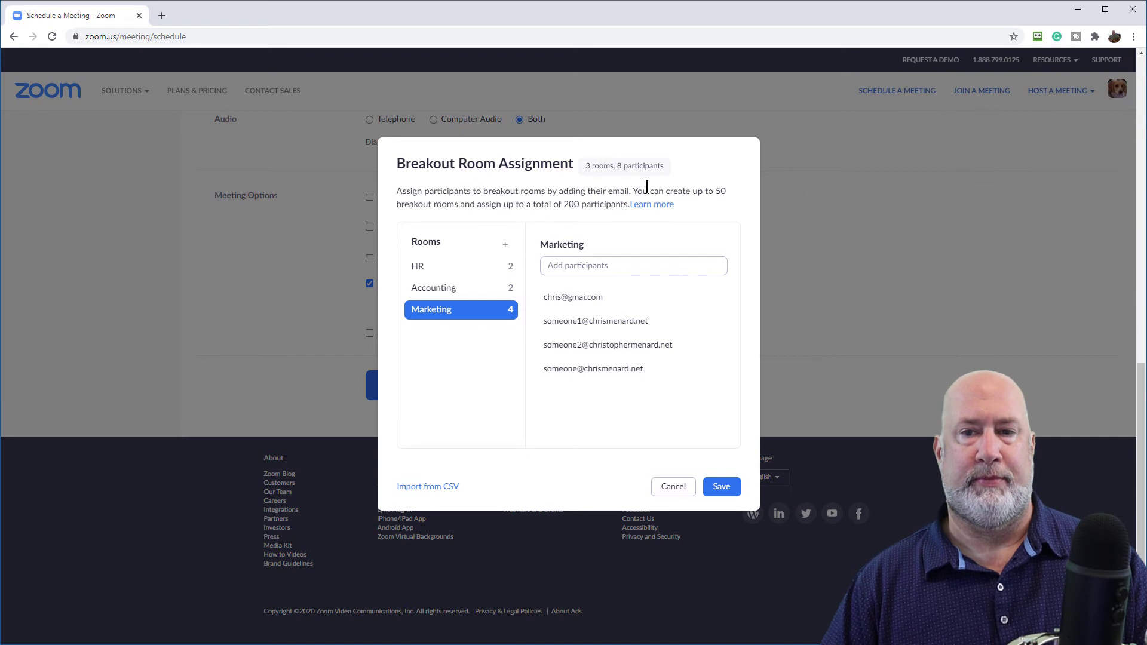
Check the HR room's participants, then close the room assignment back to the meeting form
left_click(415, 269)
mouse_move(560, 247)
mouse_move(430, 273)
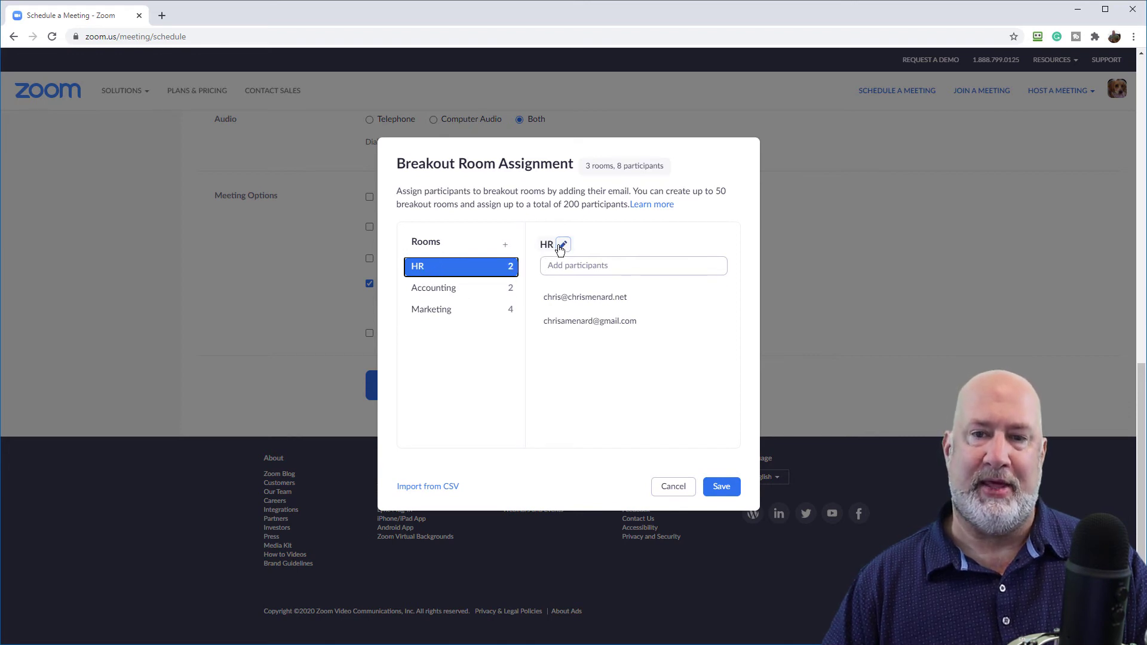
left_click(564, 248)
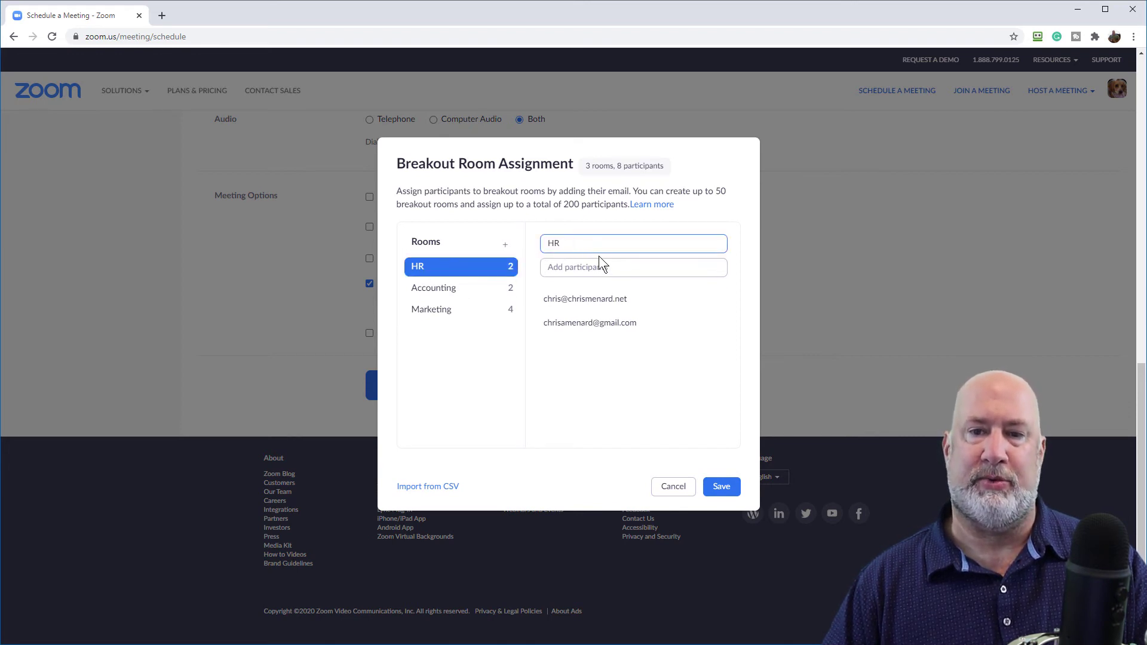
key("Escape")
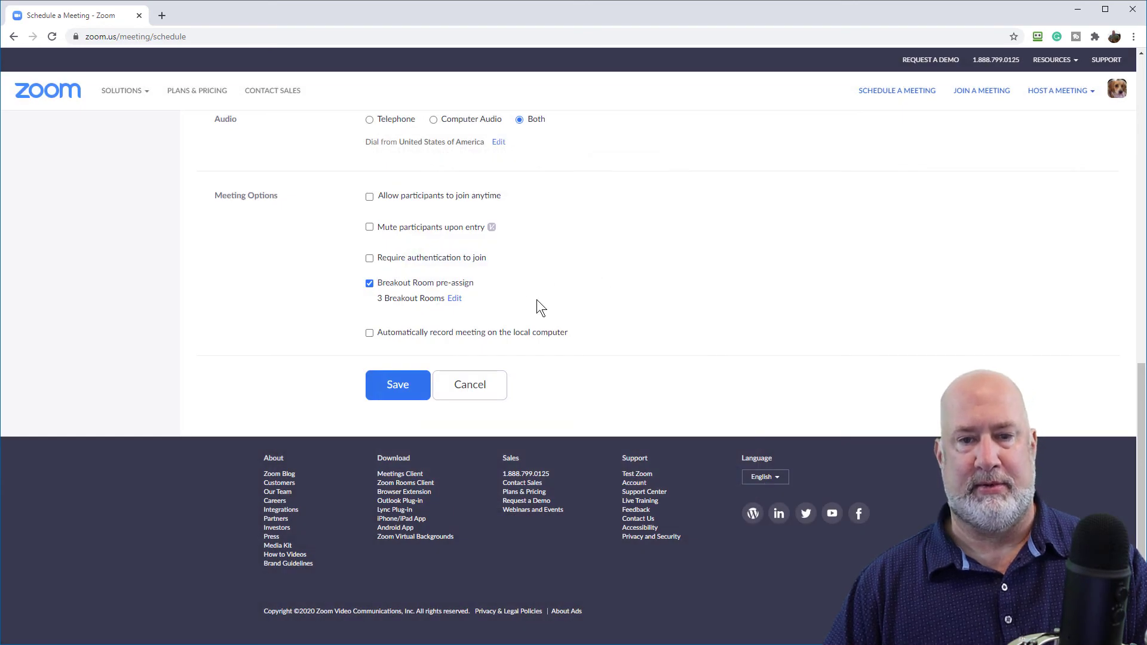
Save the scheduled meeting and return to the Meetings list
left_click(406, 399)
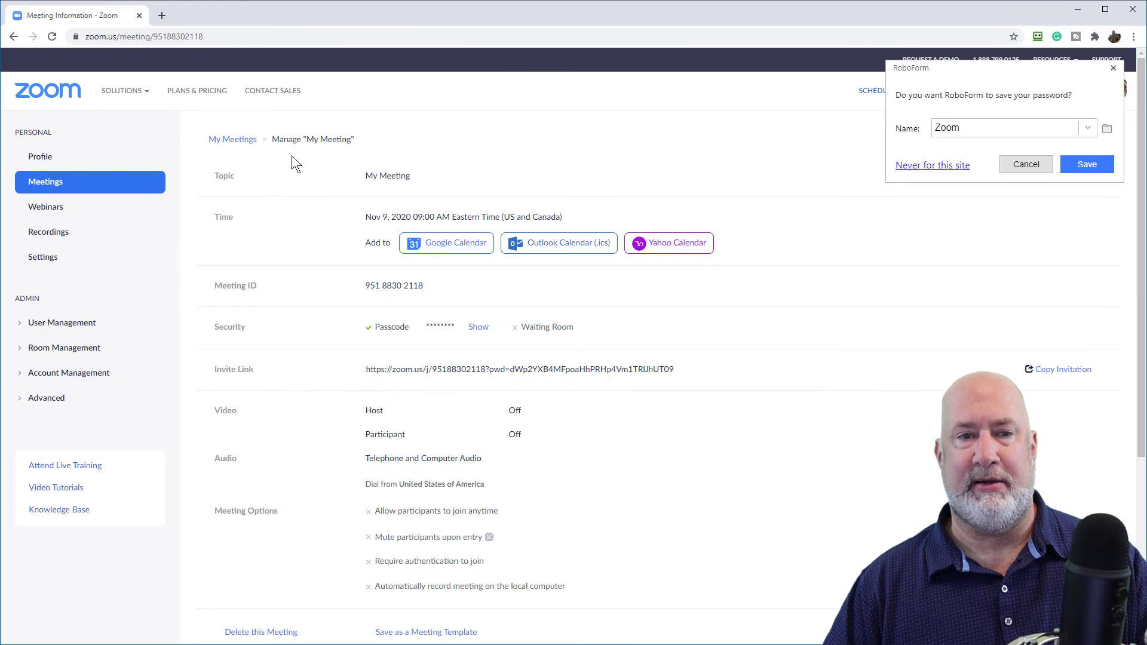
left_click(1026, 165)
left_click(62, 184)
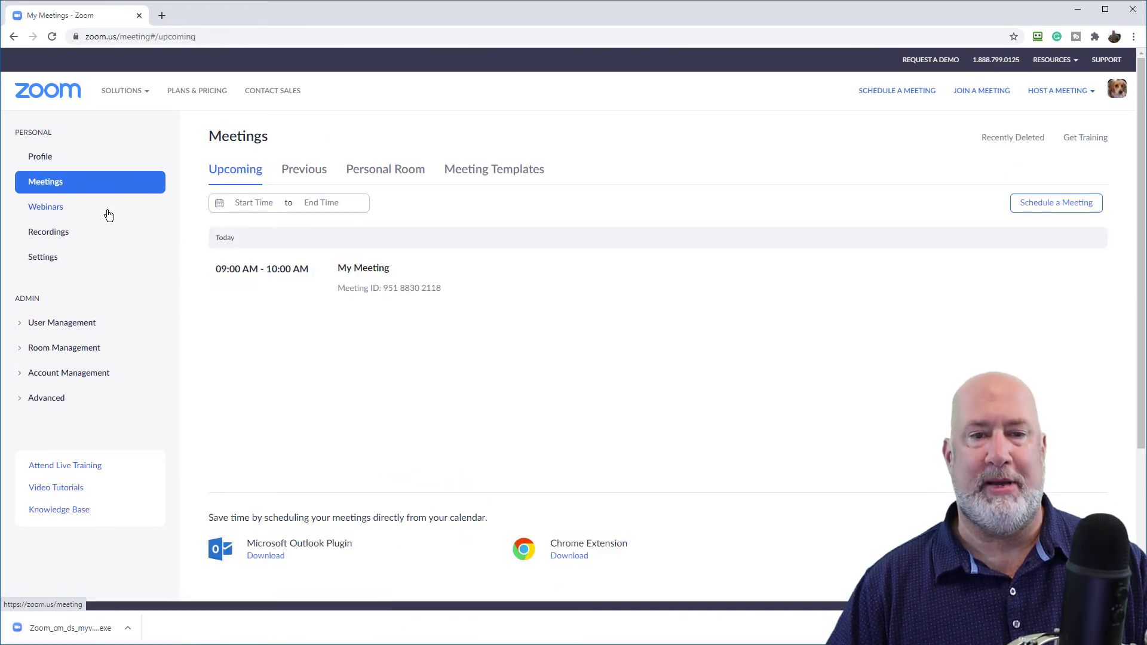
Start another new meeting and turn on Breakout Room pre-assign
left_click(1041, 203)
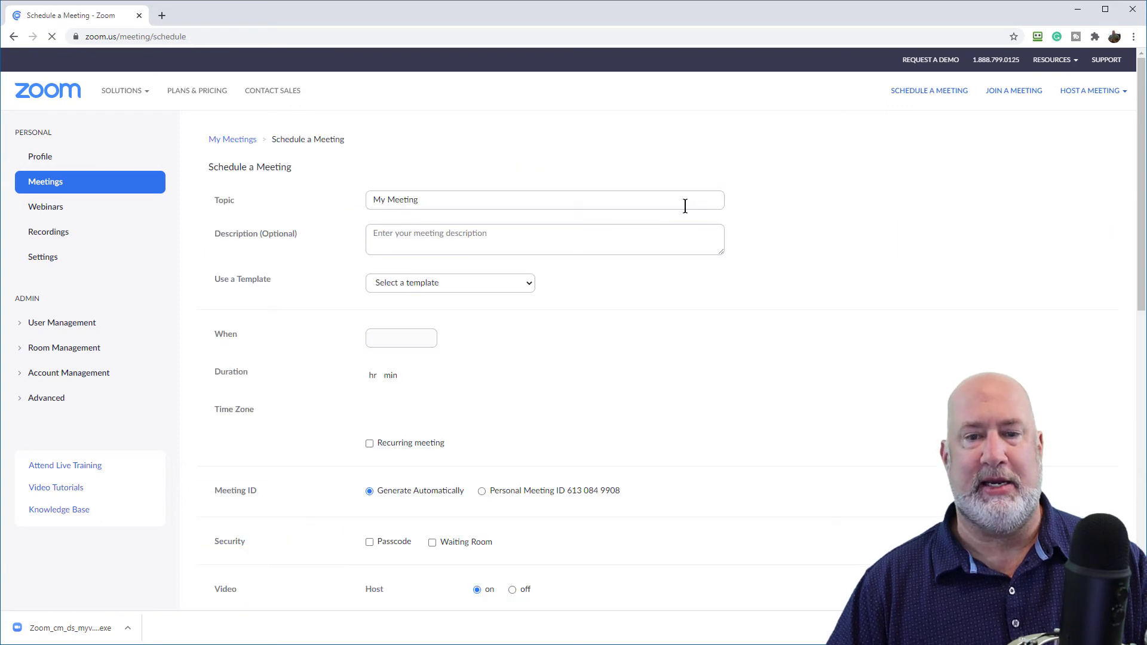
scroll(675, 233, "down", 10)
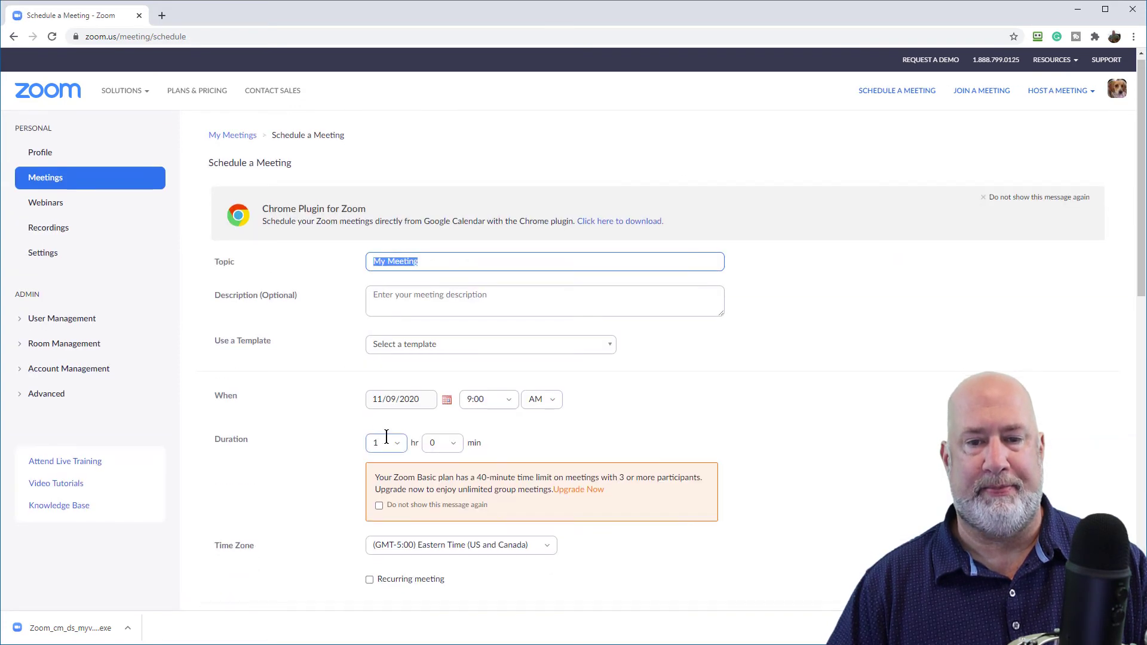
scroll(382, 370, "down", 10)
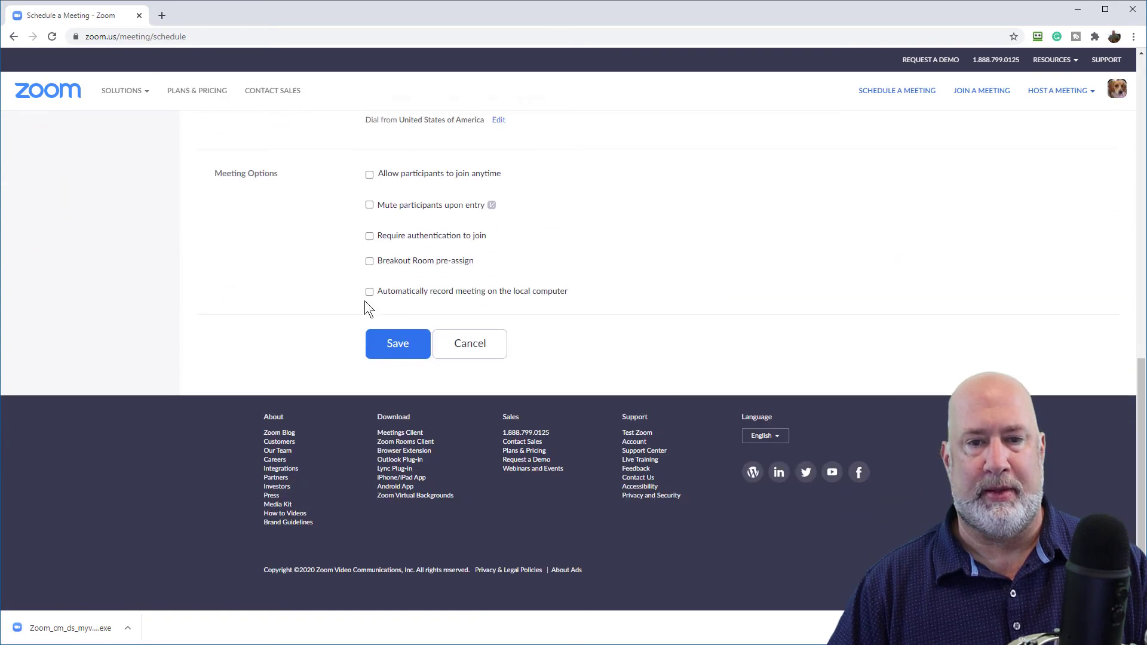
left_click(369, 263)
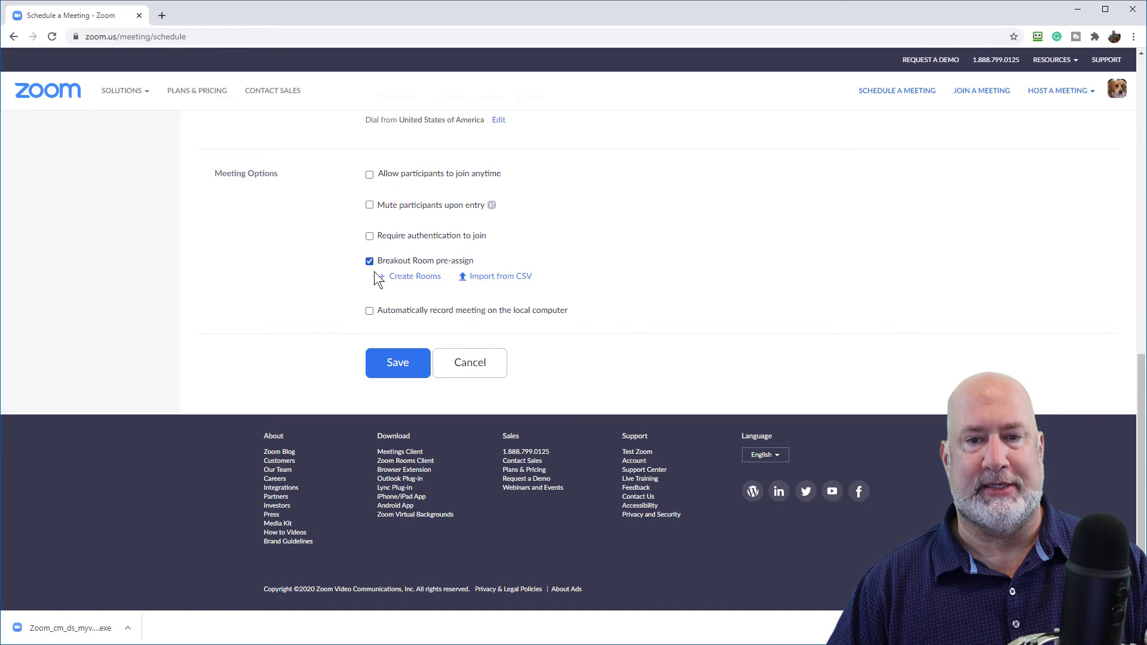
Manually create Breakout Room 1 with one participant's e-mail, then add an empty Breakout Room 2
left_click(415, 277)
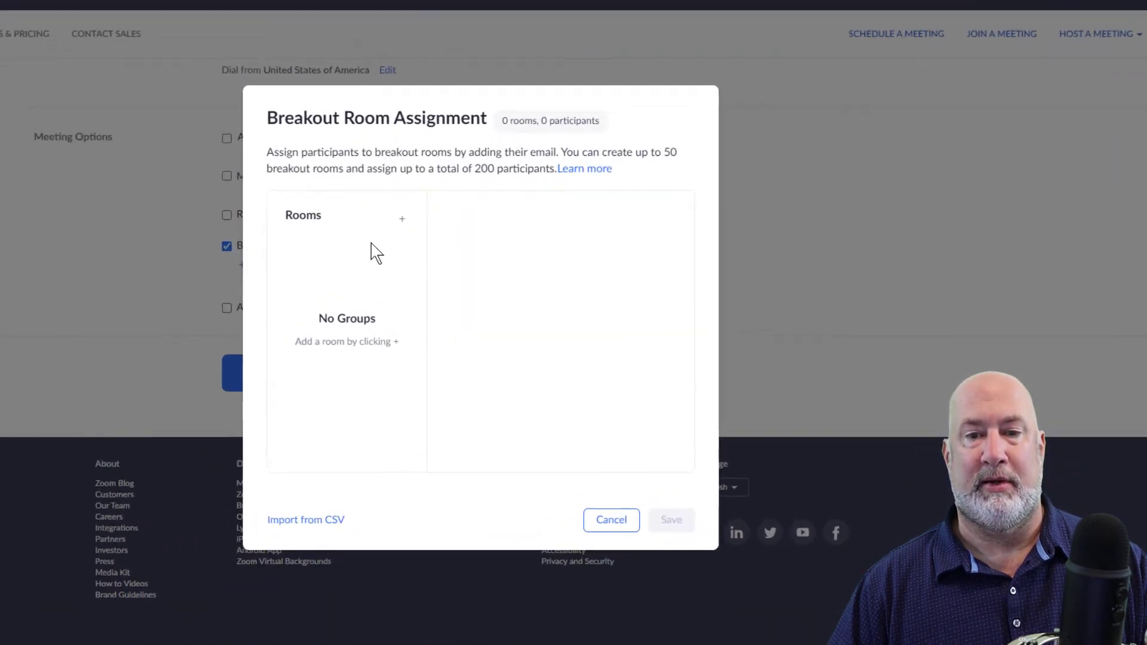
left_click(348, 216)
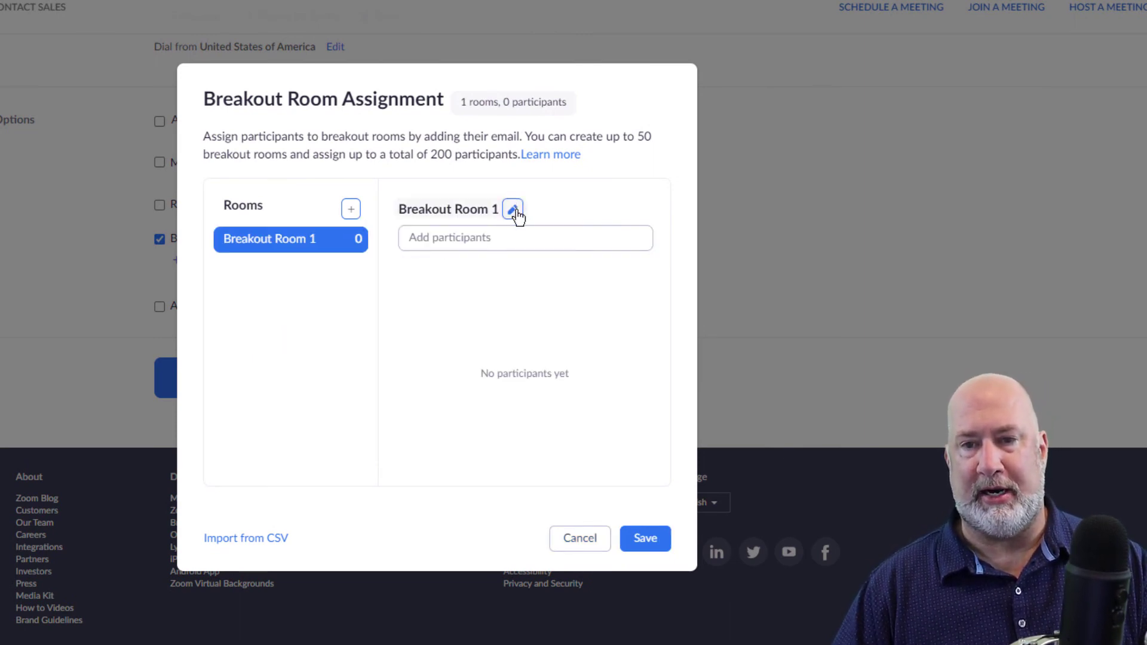
left_click(514, 210)
left_click(463, 239)
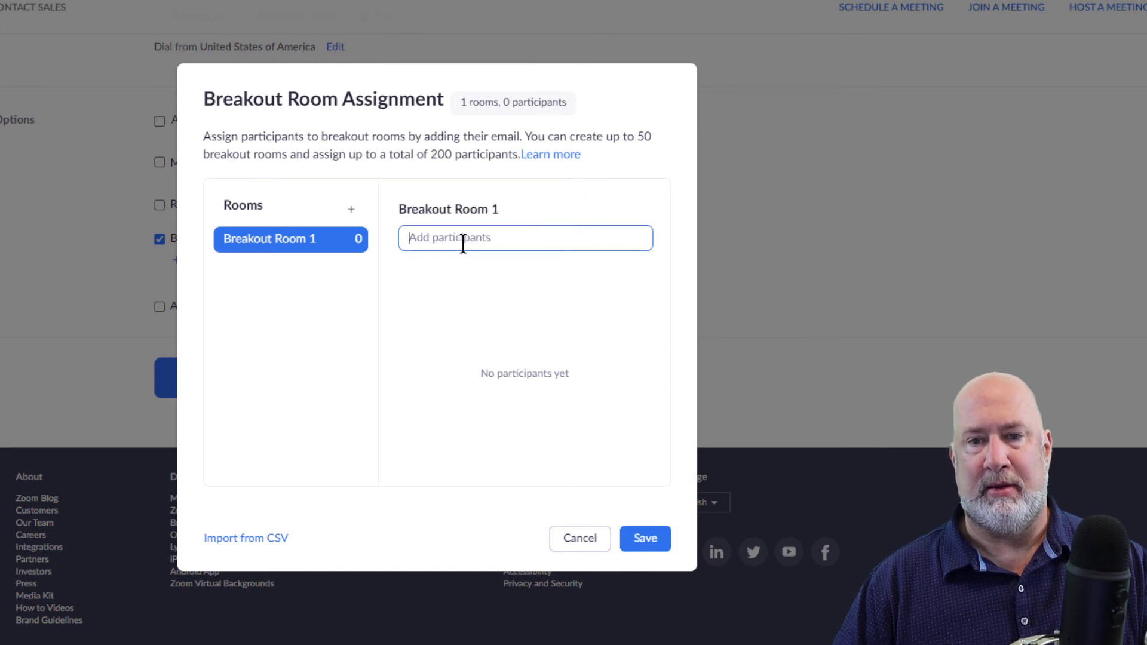
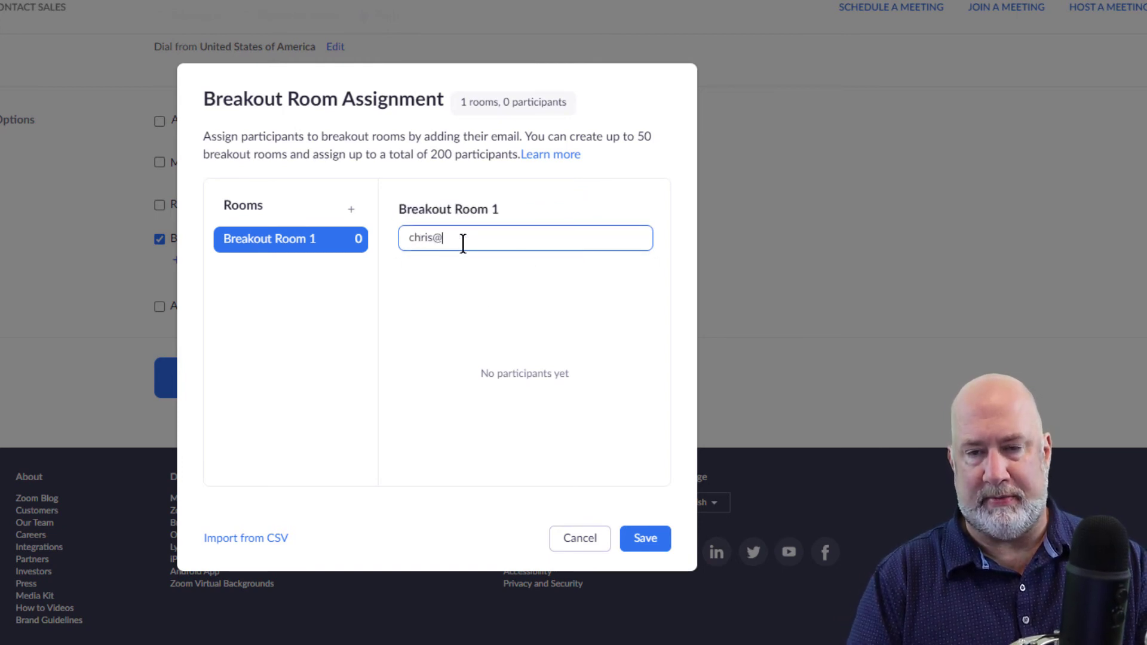
key("Return")
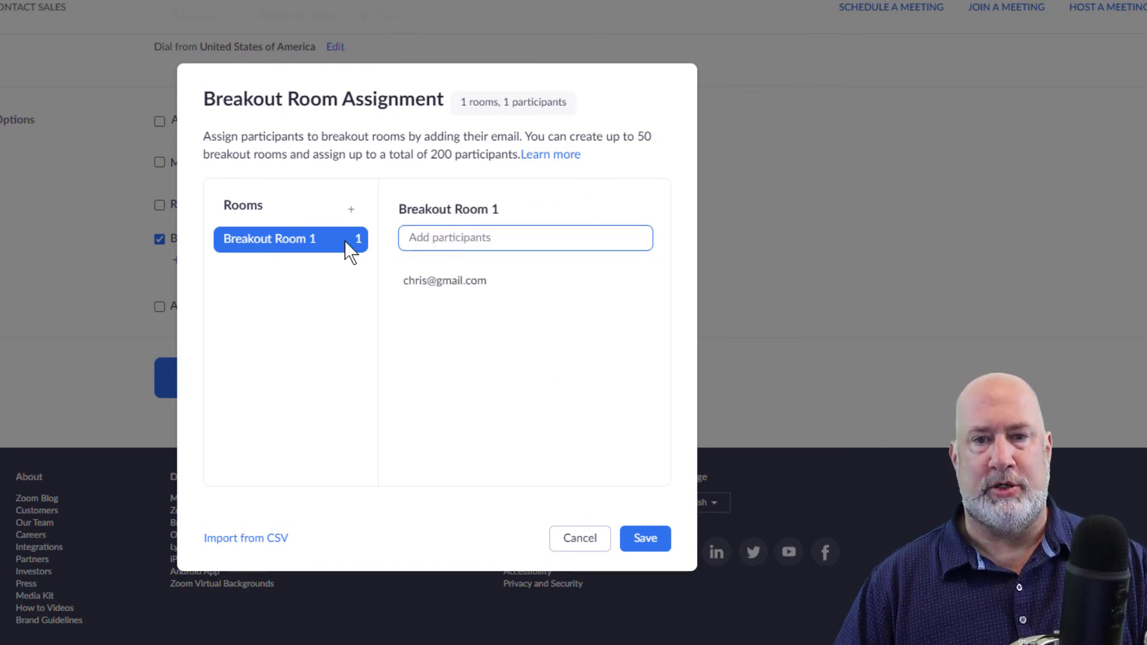
left_click(351, 208)
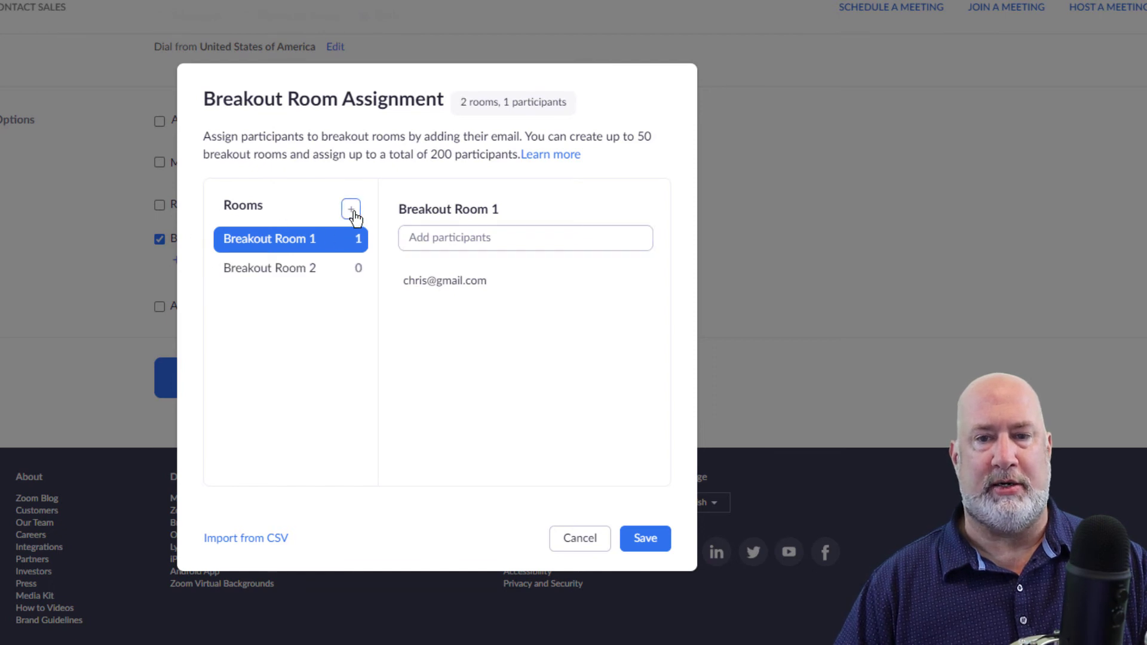
mouse_move(447, 269)
left_click(471, 238)
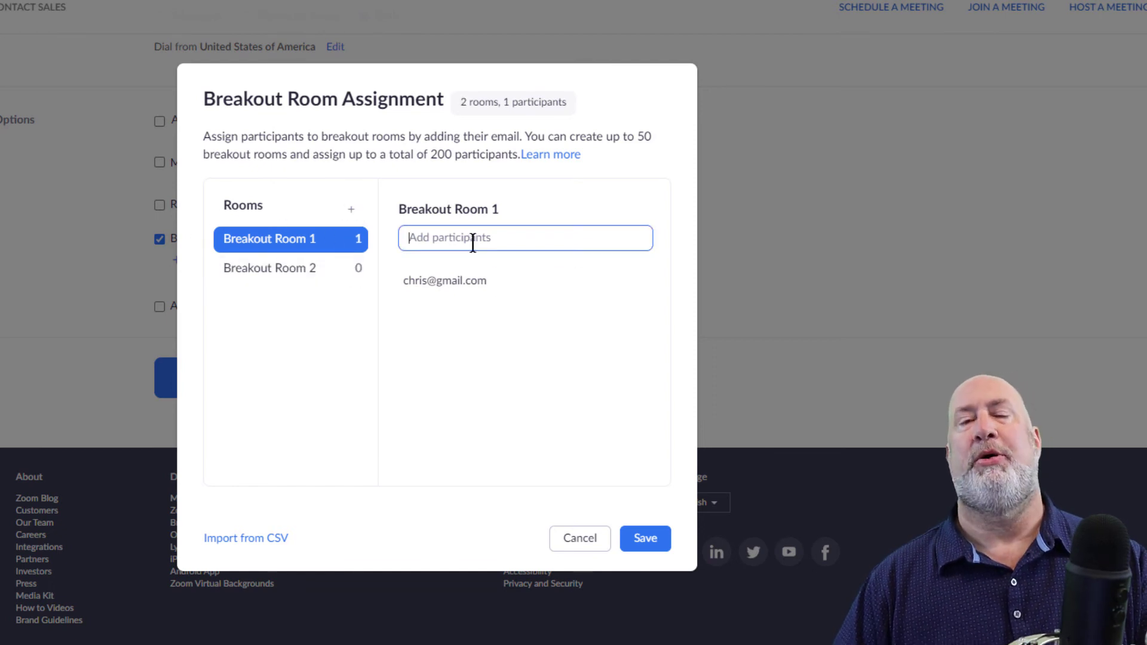